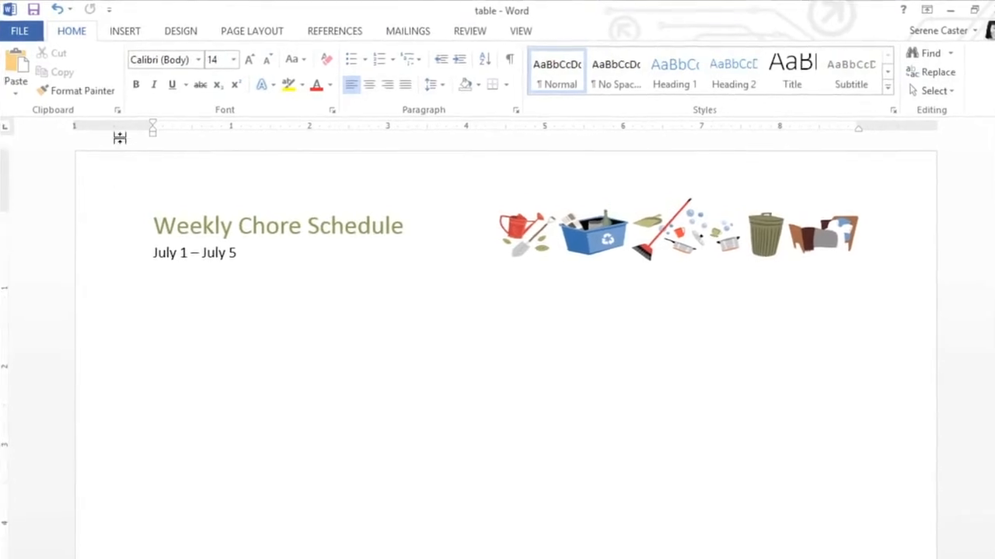
# Insert a table of six columns and six rows below the date line
pyautogui.click(135, 34)
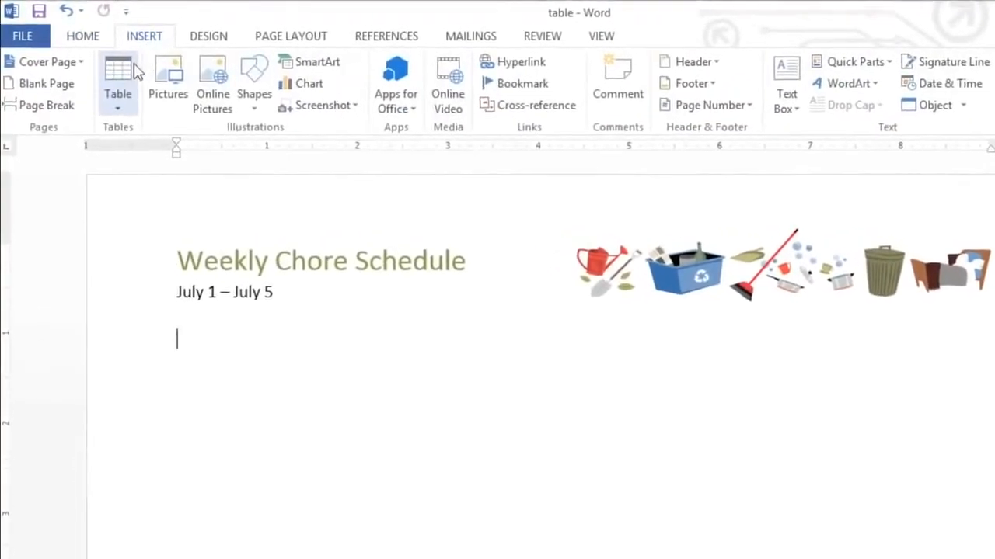
pyautogui.click(126, 64)
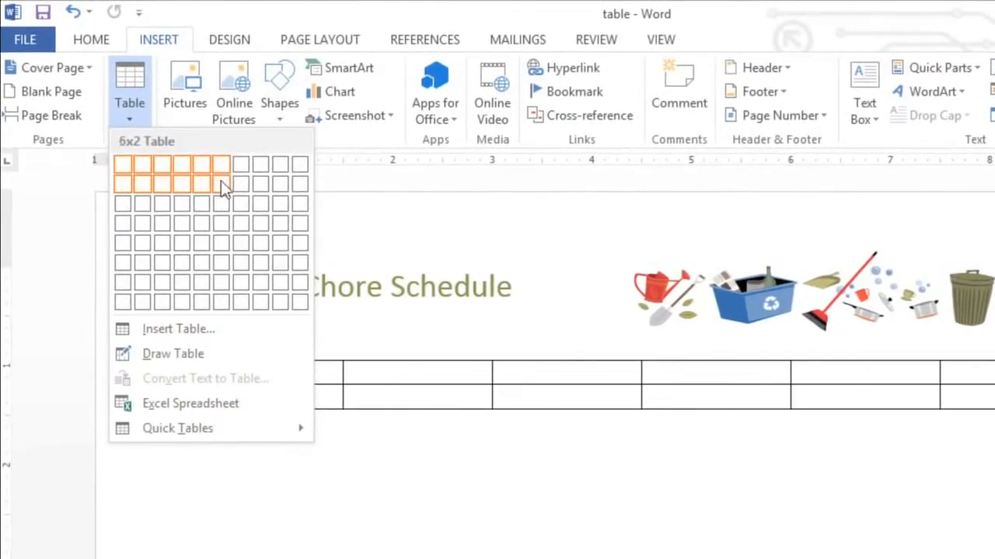
pyautogui.click(221, 264)
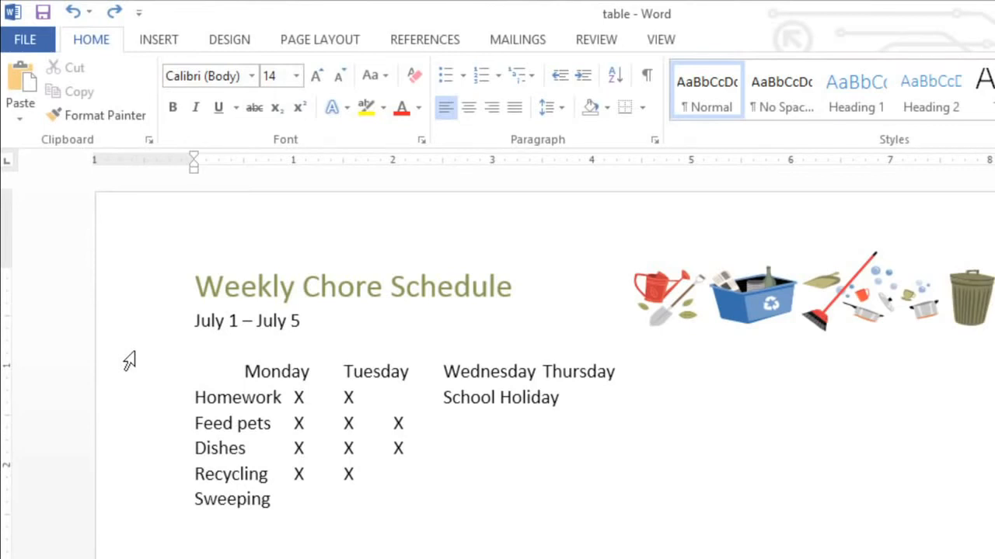
# Convert the tab-separated chore text, from the weekday line through Sweeping, into a five-column table separated at tabs
pyautogui.moveTo(192, 371); pyautogui.dragTo(485, 513)
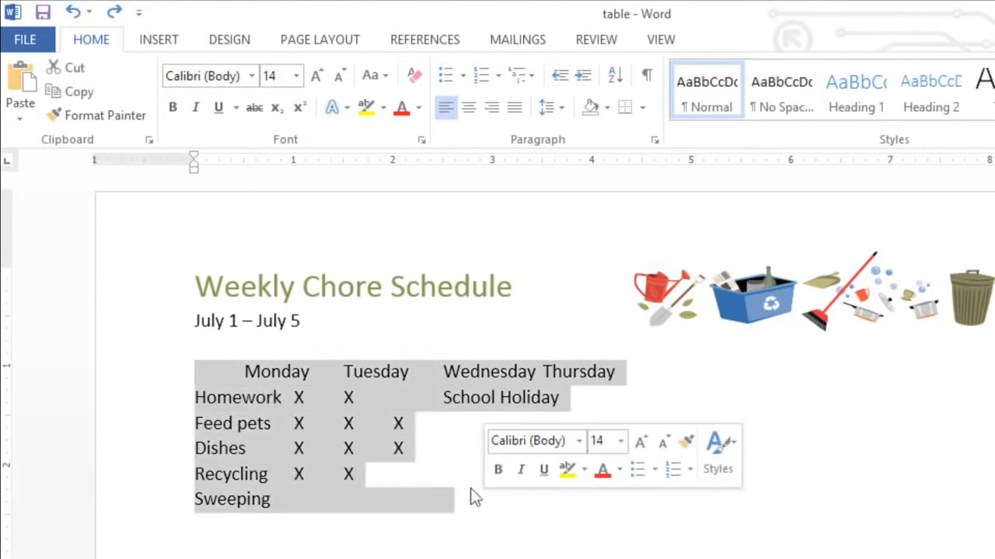
pyautogui.click(157, 47)
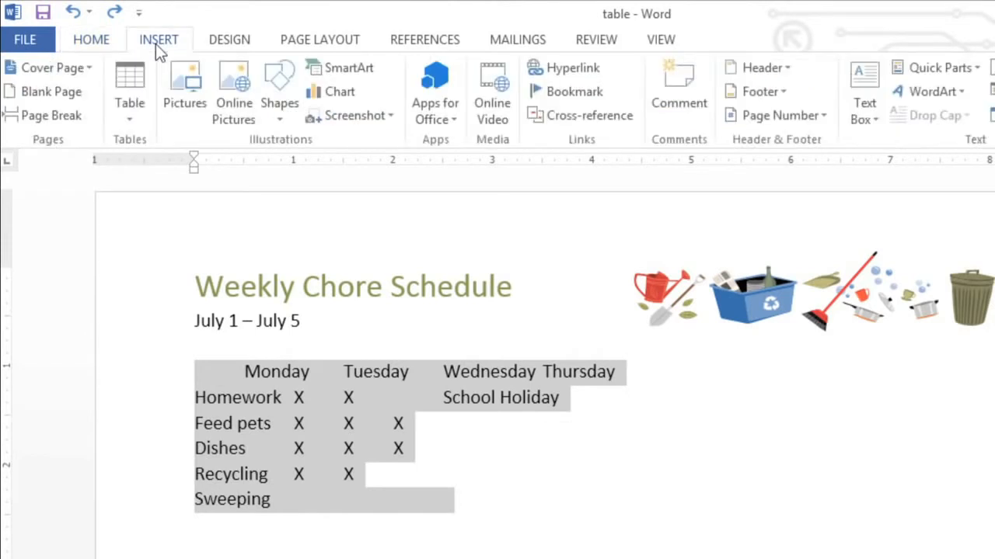
pyautogui.click(146, 77)
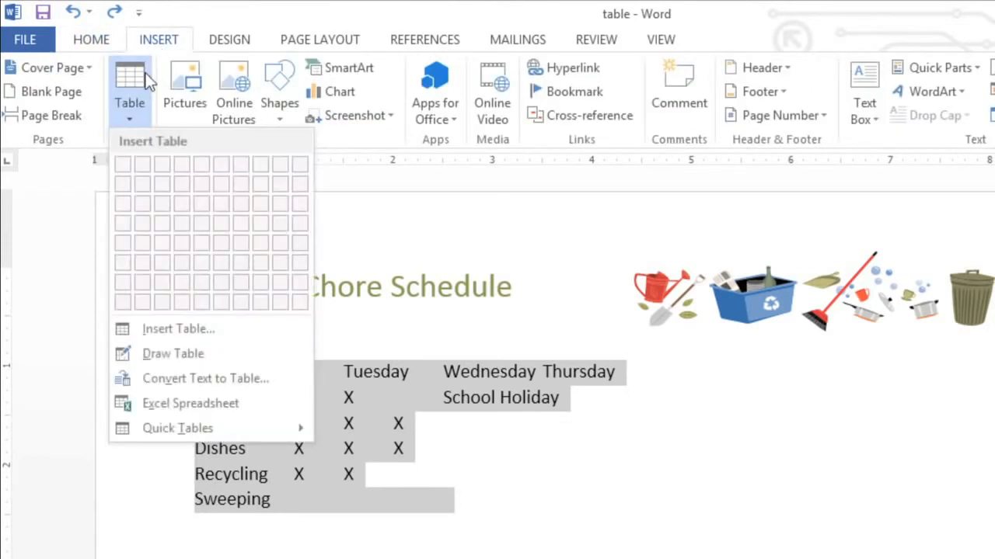
pyautogui.click(125, 380)
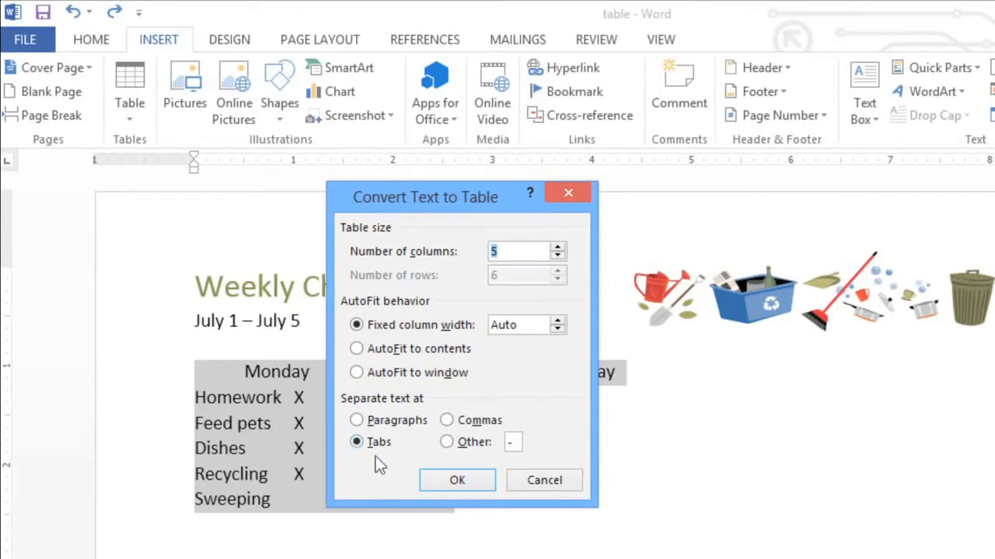
pyautogui.click(439, 481)
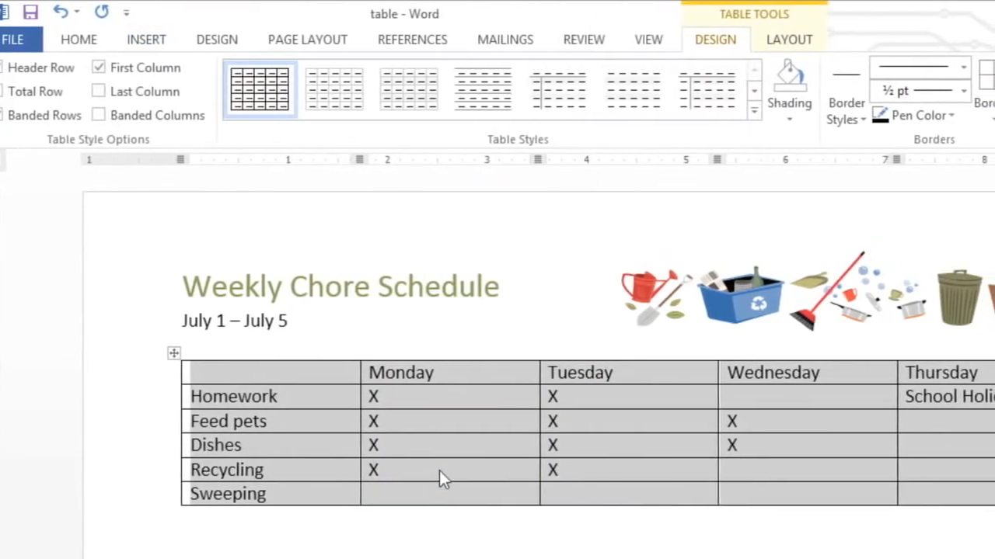
# Enter an X in the Wednesday column for both the Homework and Recycling rows
pyautogui.click(780, 404)
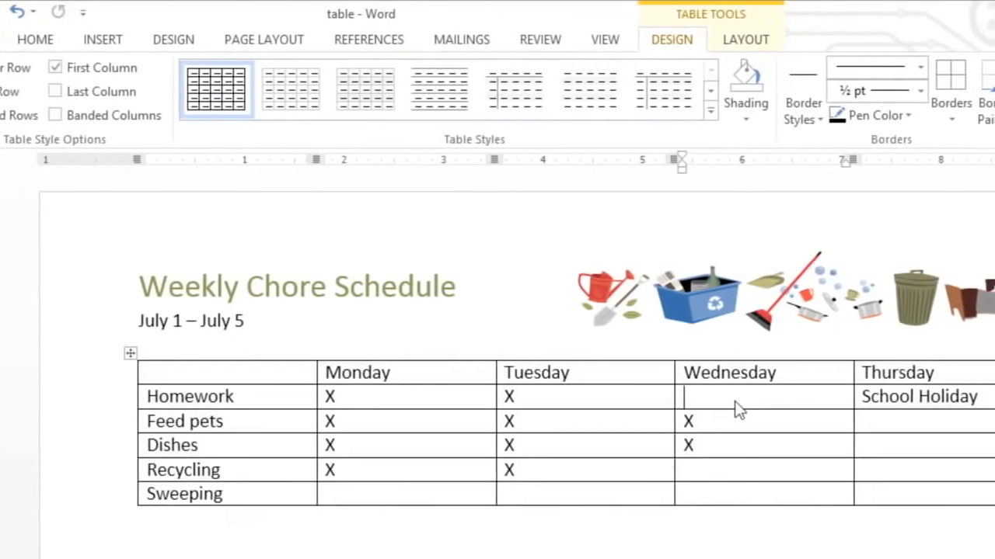
pyautogui.write('X')
pyautogui.press('Down')
pyautogui.press('Down')
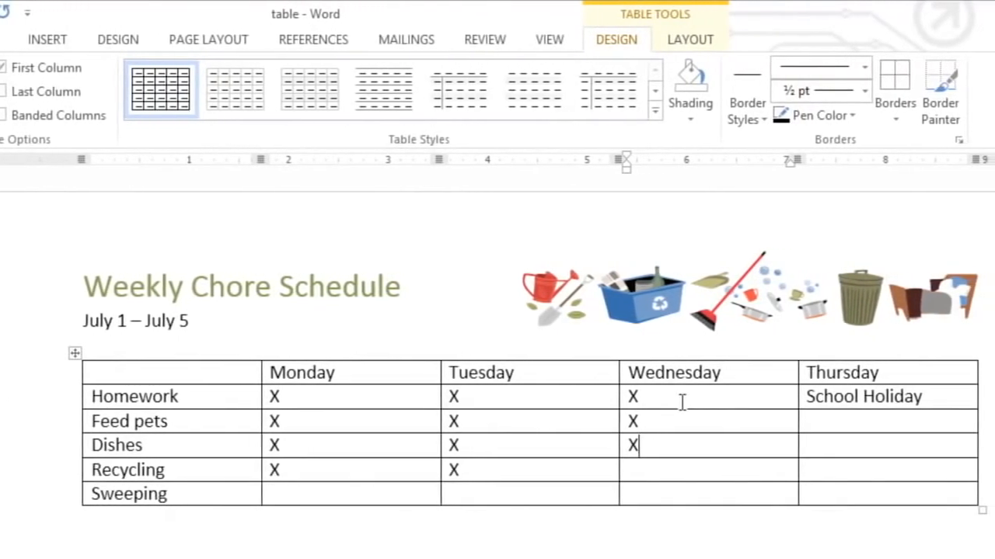
pyautogui.press('Down')
pyautogui.write('X')
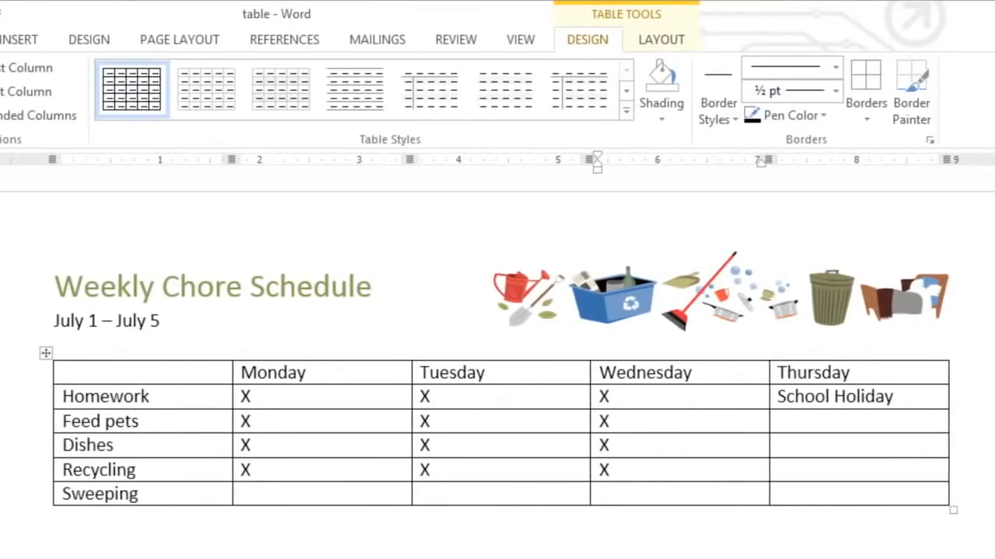
# Add a column after Thursday at the end of the table and head it "Friday"
pyautogui.moveTo(769, 356)
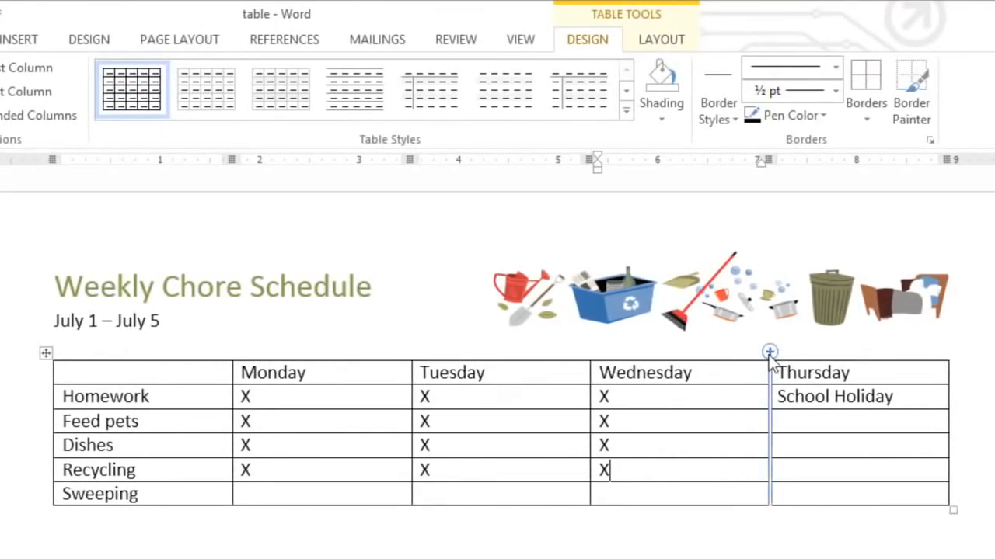
pyautogui.moveTo(943, 356)
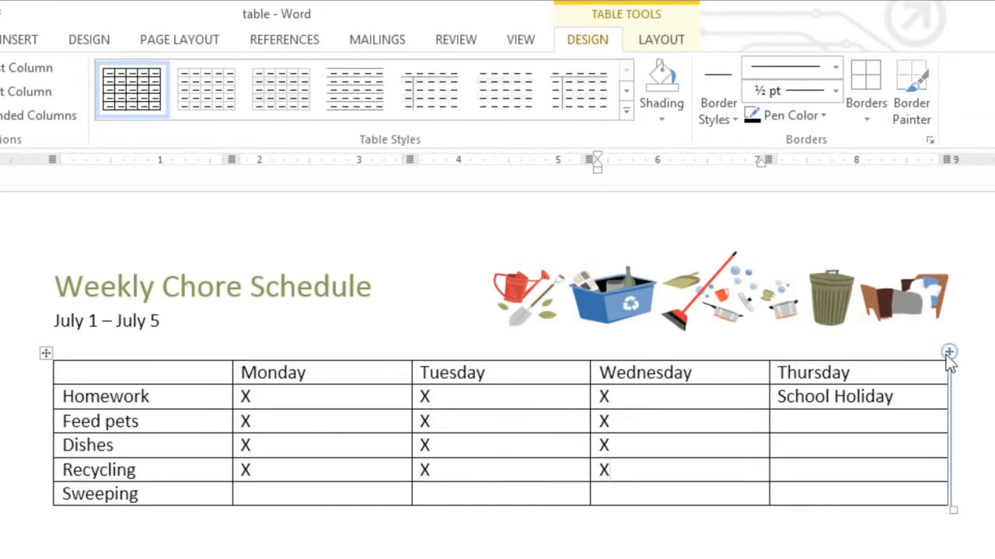
pyautogui.click(949, 354)
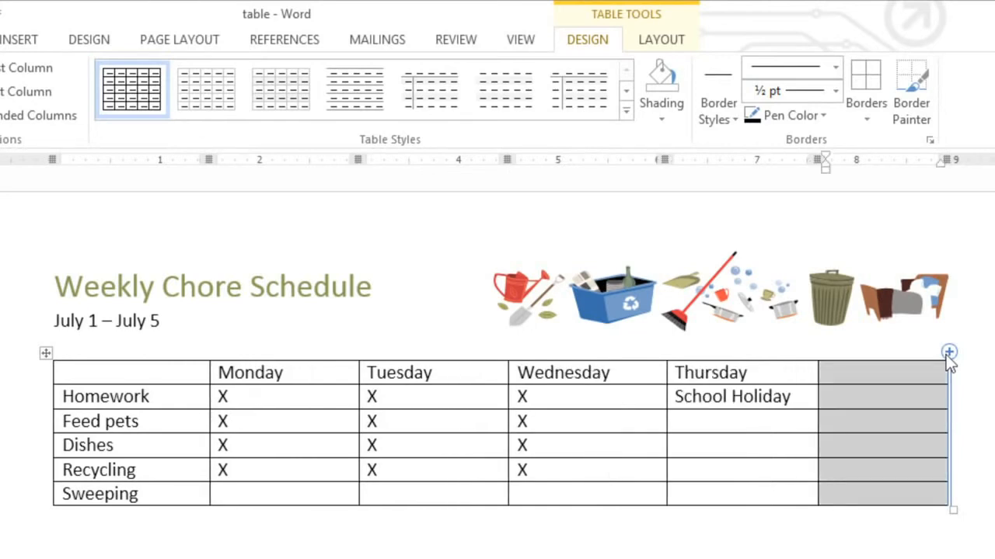
pyautogui.write('Frid')
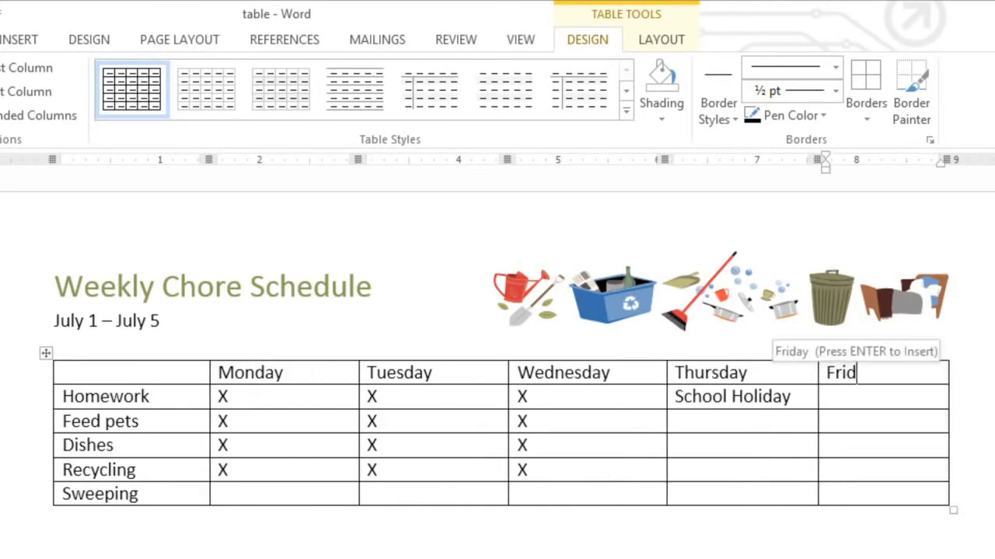
pyautogui.press('Return')
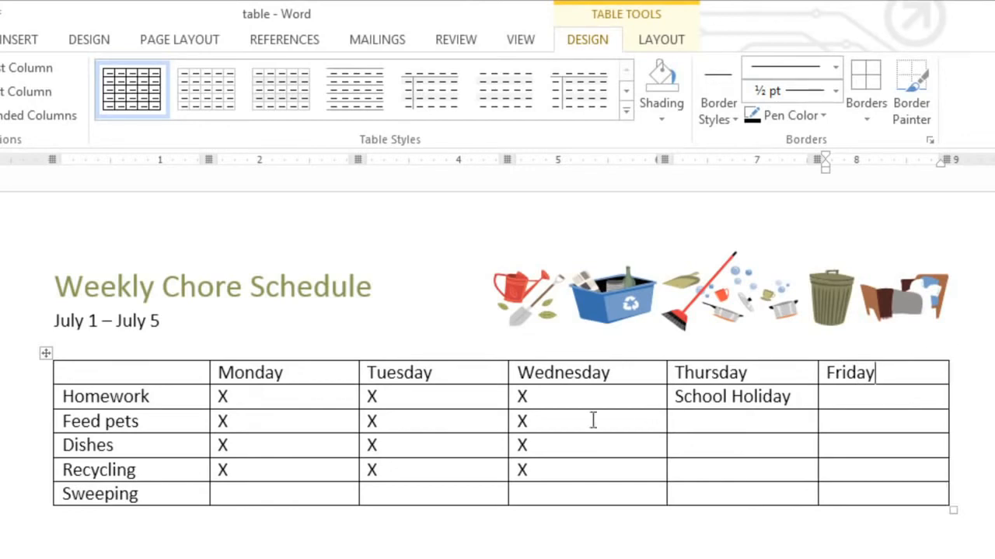
# Delete the entire Sweeping row from the table
pyautogui.click(180, 493)
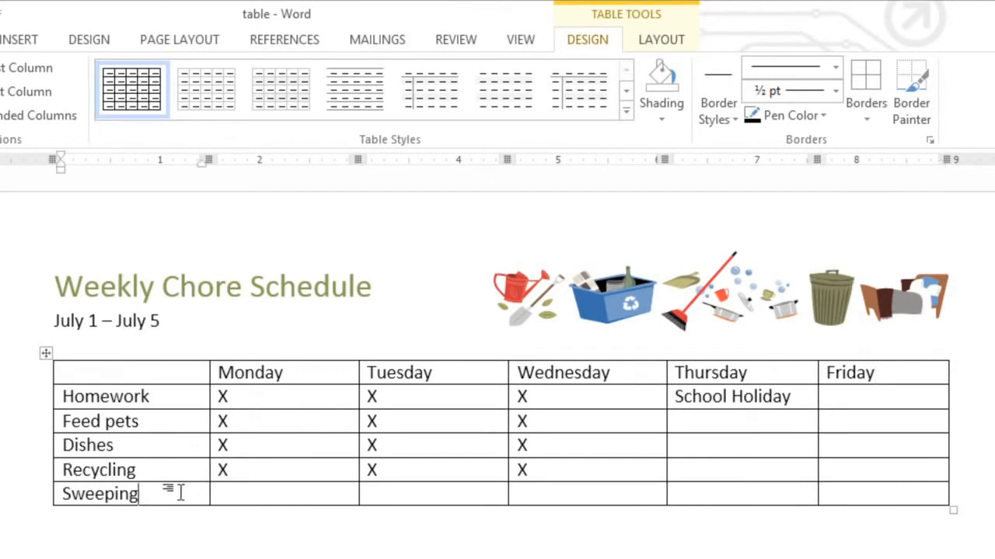
pyautogui.rightClick(180, 494)
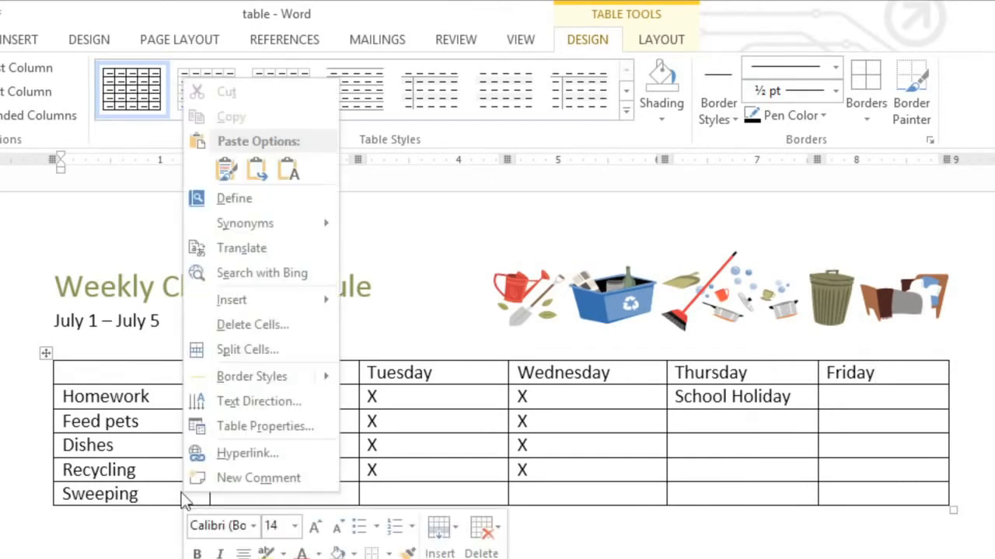
pyautogui.click(197, 330)
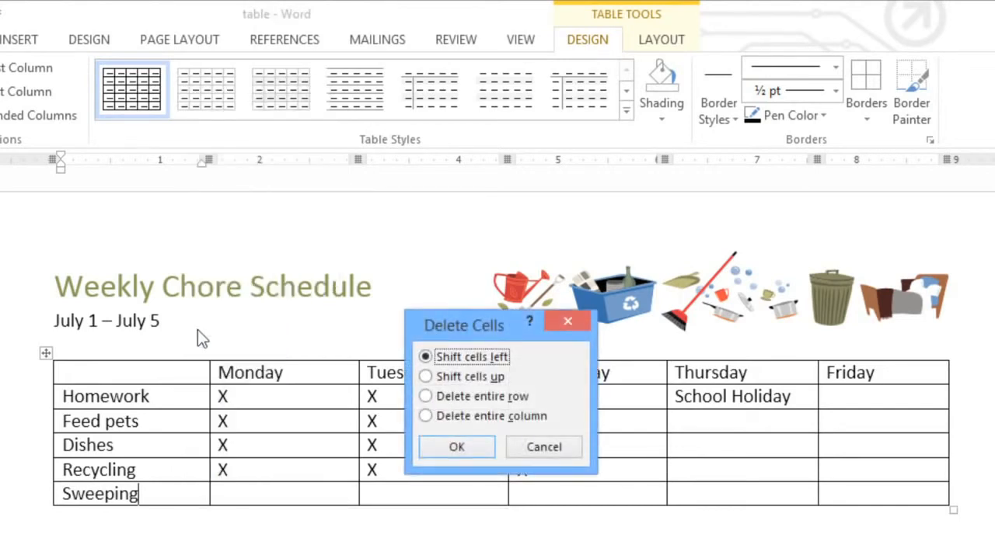
pyautogui.click(425, 397)
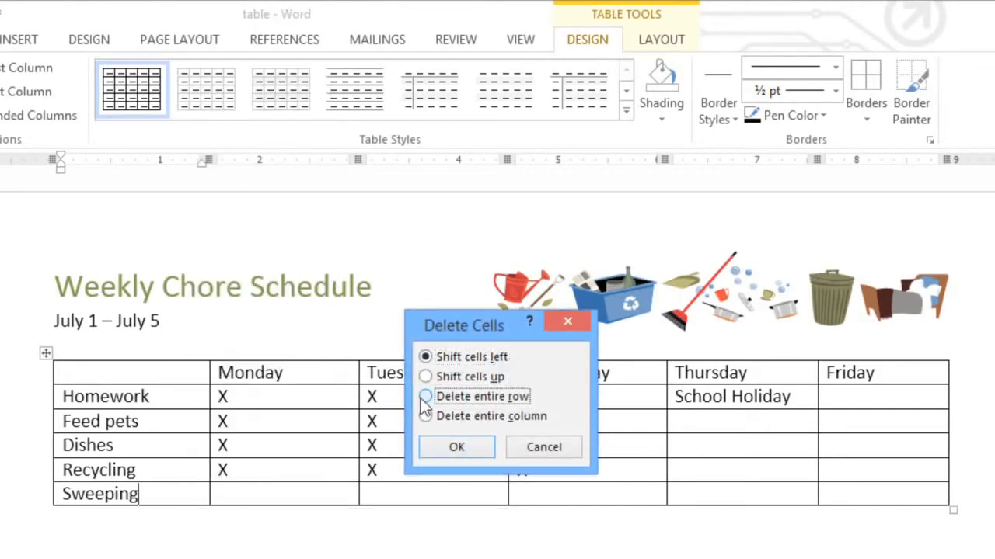
pyautogui.click(433, 448)
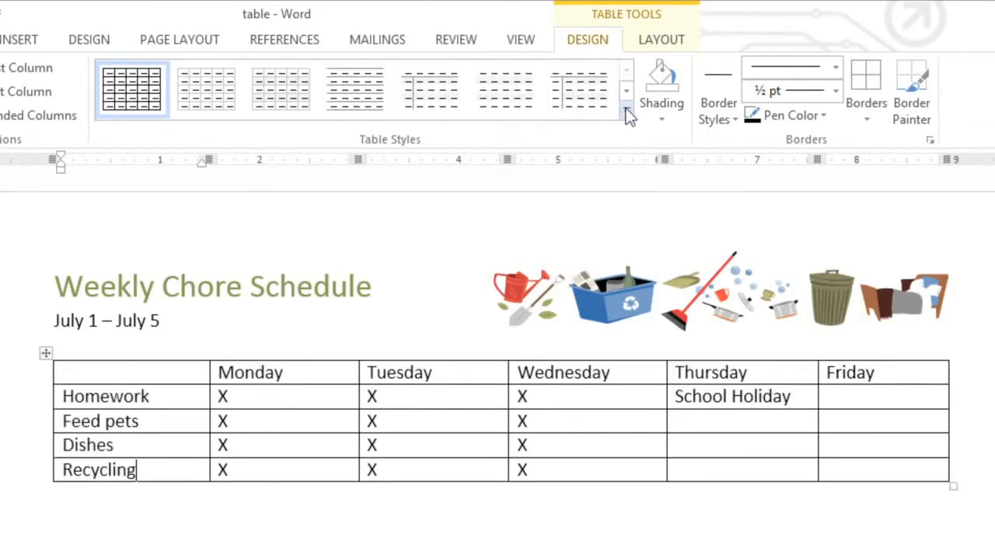
# Apply the blue grid table style with a solid-coloured header row and first column to the chore table
pyautogui.click(626, 114)
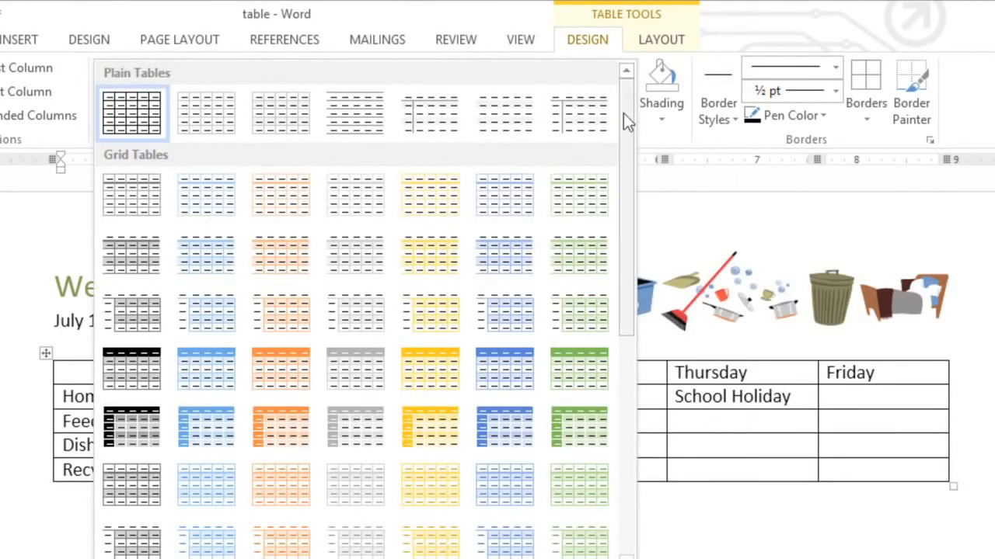
pyautogui.click(518, 420)
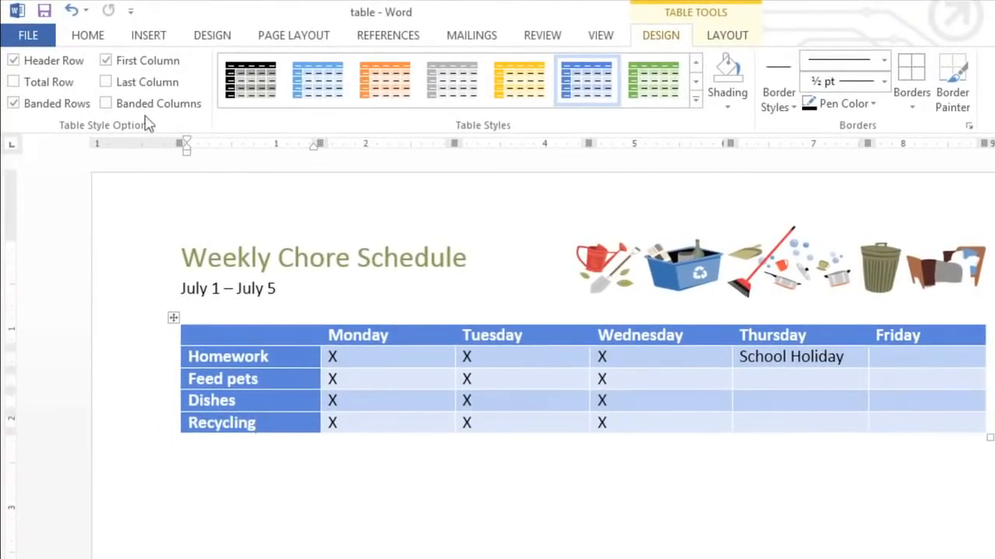
# Switch the table's First Column and Header Row style options off and back on
pyautogui.click(106, 61)
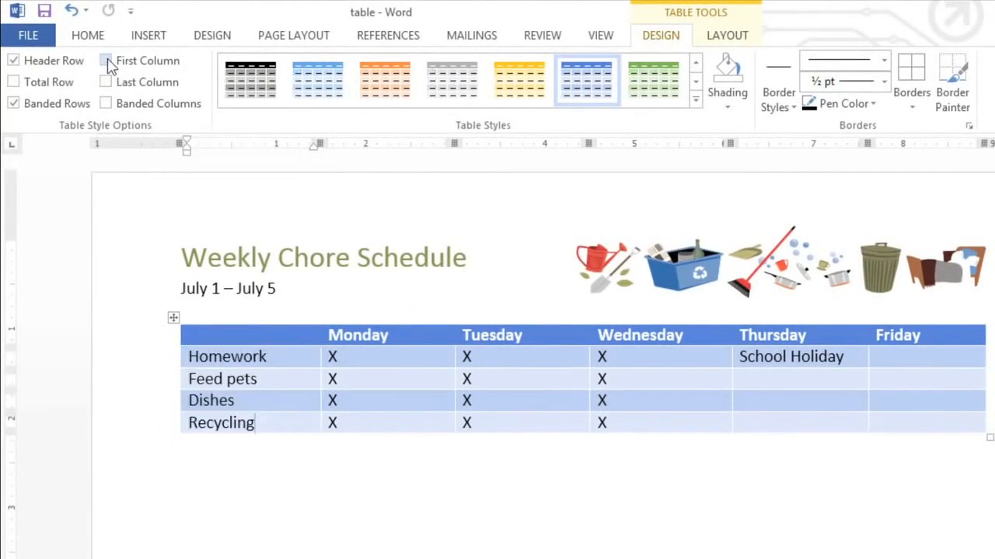
pyautogui.click(106, 62)
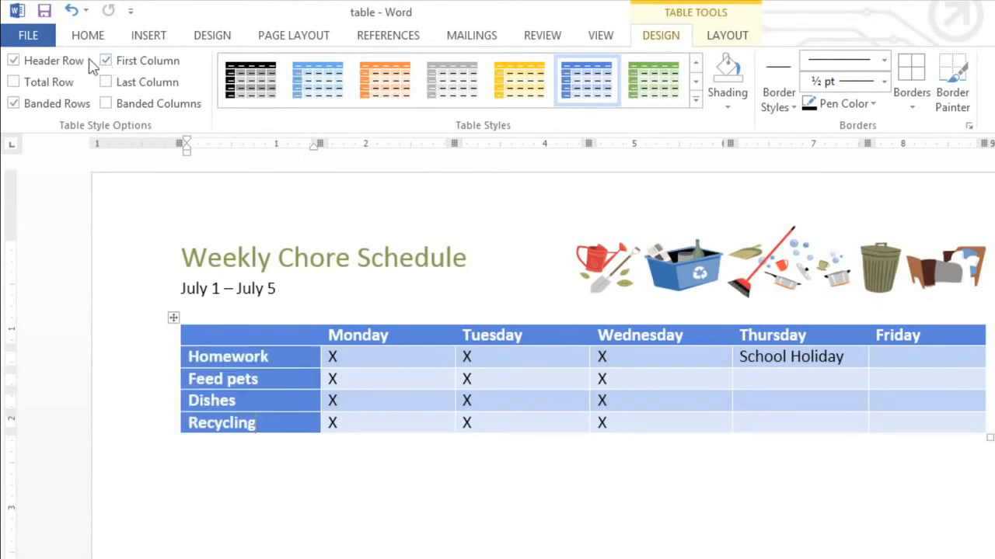
pyautogui.click(73, 62)
pyautogui.click(72, 63)
# Apply a gold dotted 1 ½ pt outside border around the Thursday and Friday cells of the Homework row
pyautogui.moveTo(739, 356); pyautogui.dragTo(886, 356)
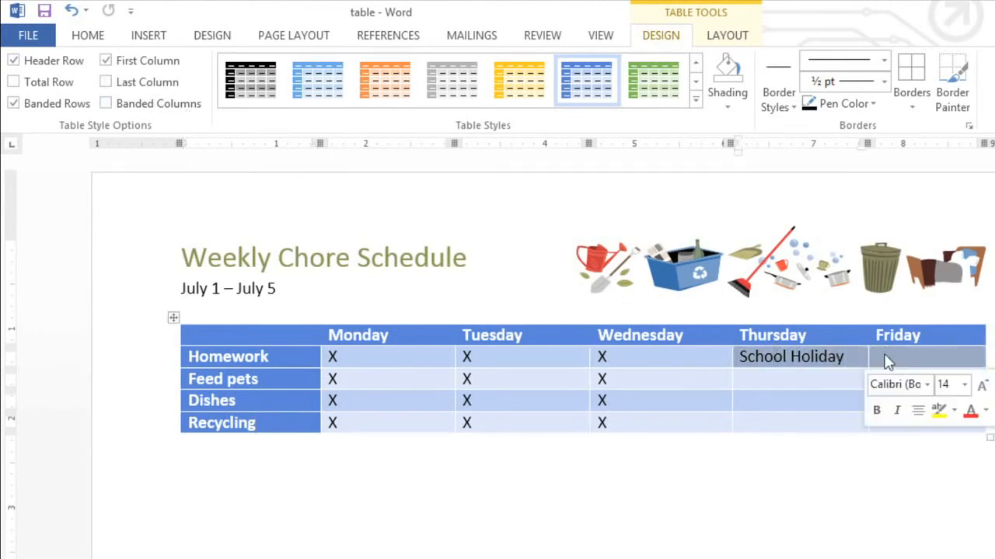
pyautogui.click(846, 62)
pyautogui.click(844, 135)
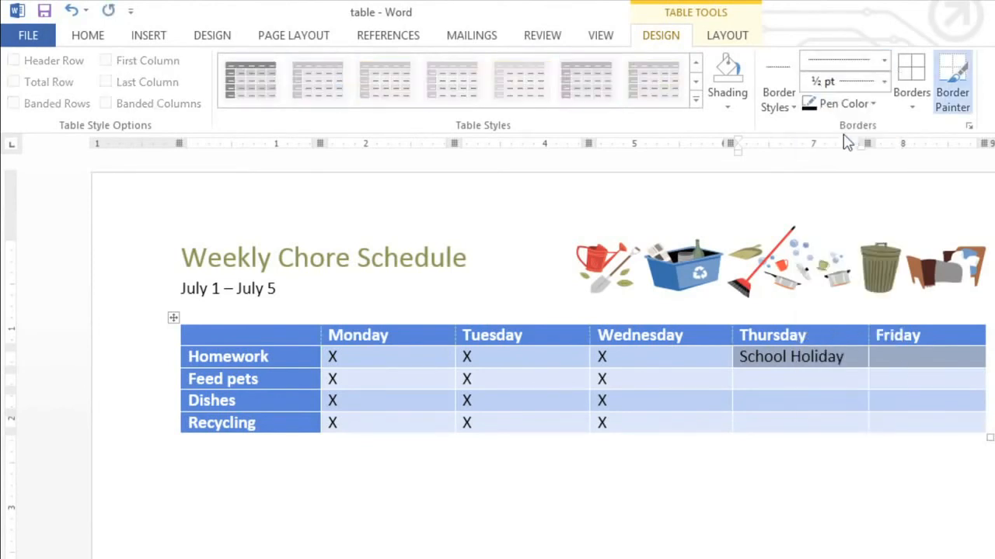
pyautogui.click(884, 81)
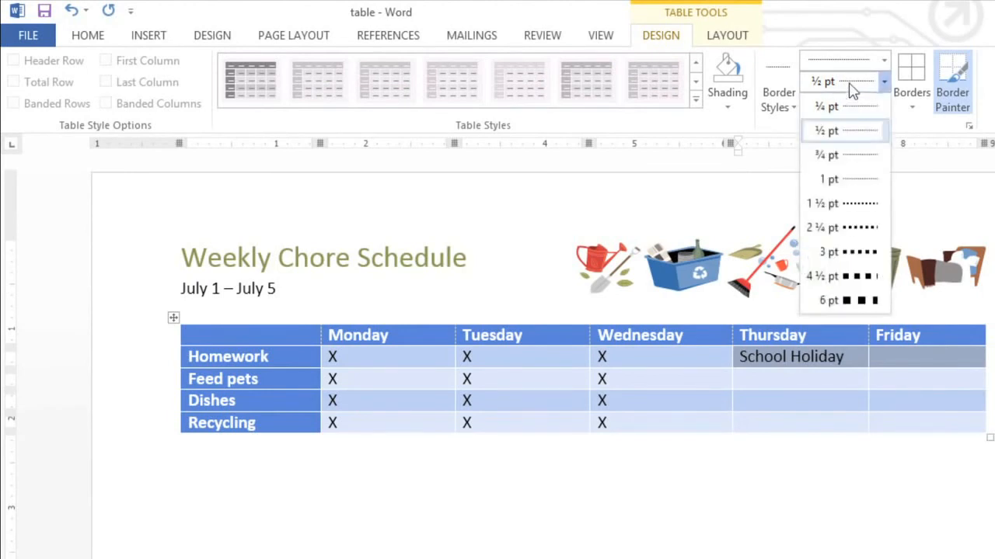
pyautogui.click(857, 202)
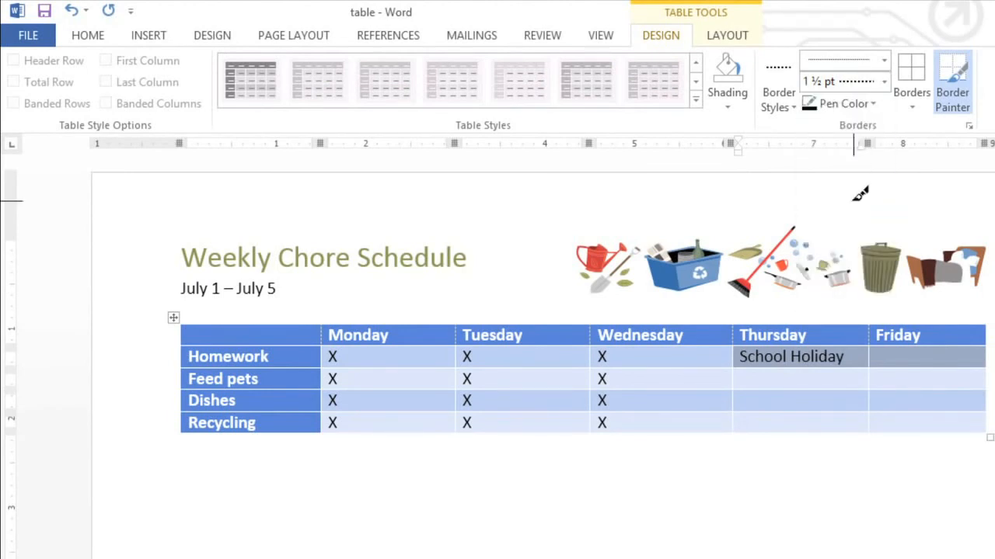
pyautogui.click(850, 104)
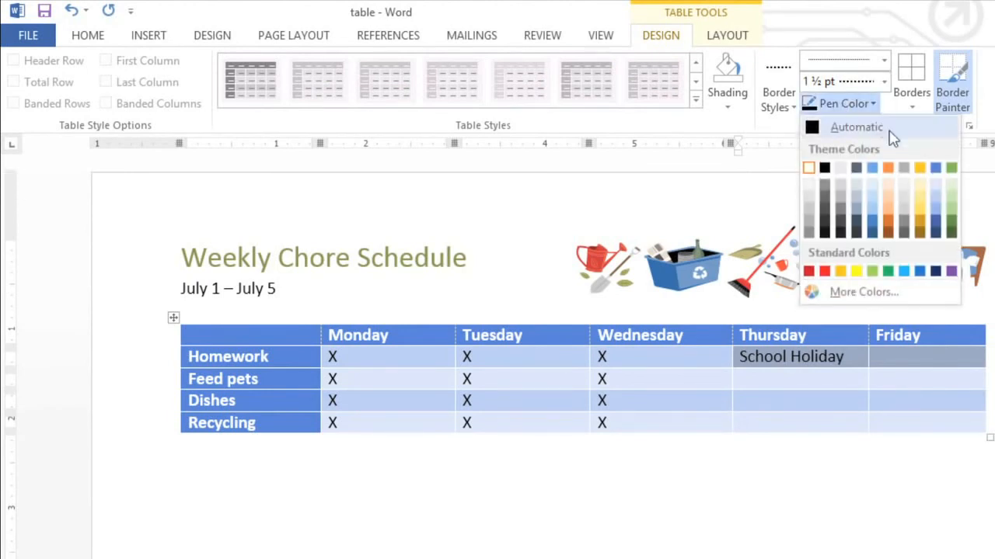
pyautogui.click(921, 170)
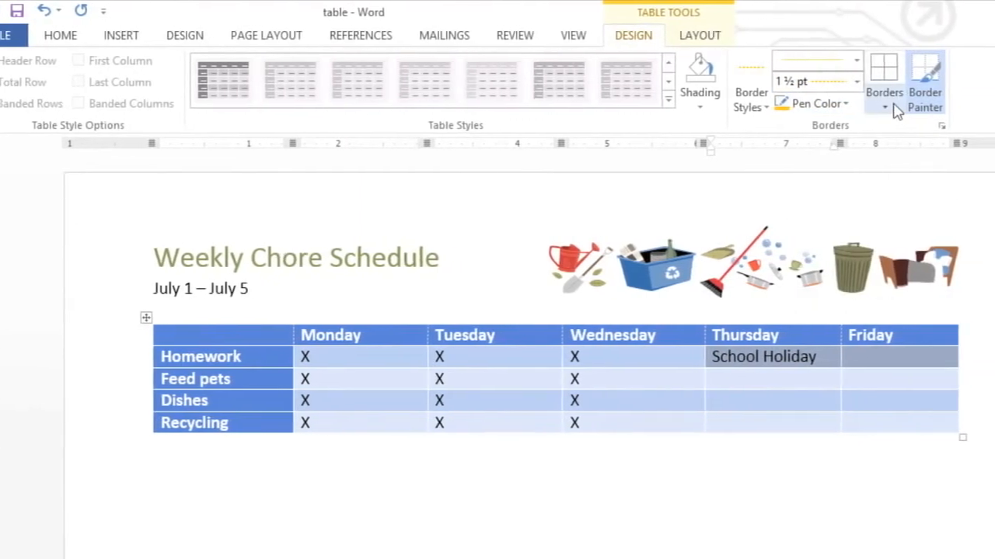
pyautogui.click(890, 107)
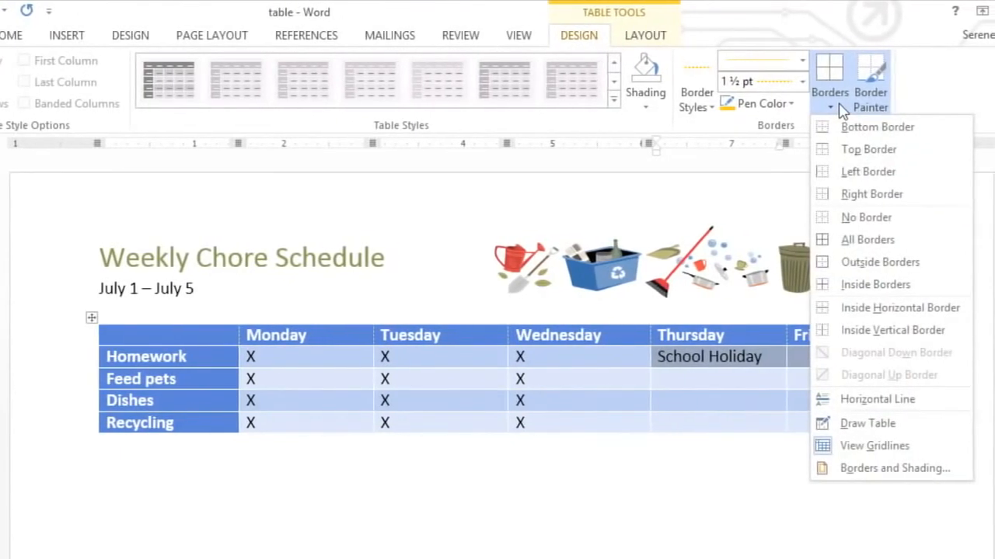
pyautogui.click(831, 263)
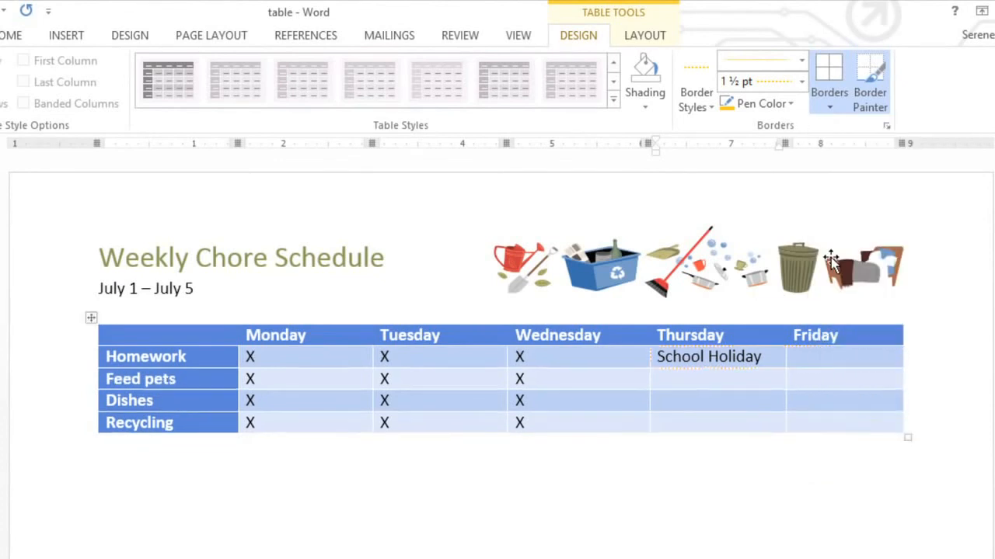
pyautogui.click(836, 363)
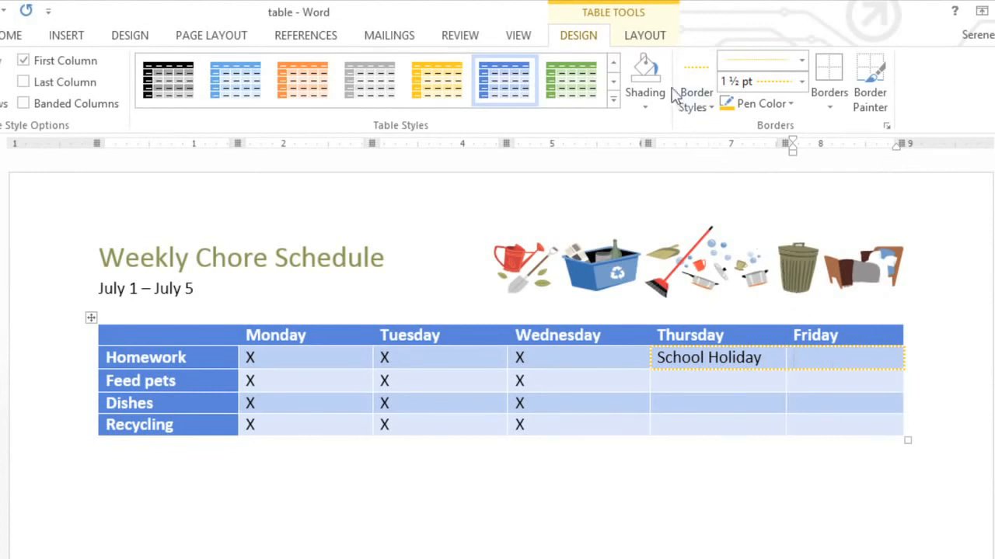
# Stretch the Recycling row to about 1.29" high and distribute the table's rows evenly
pyautogui.click(648, 42)
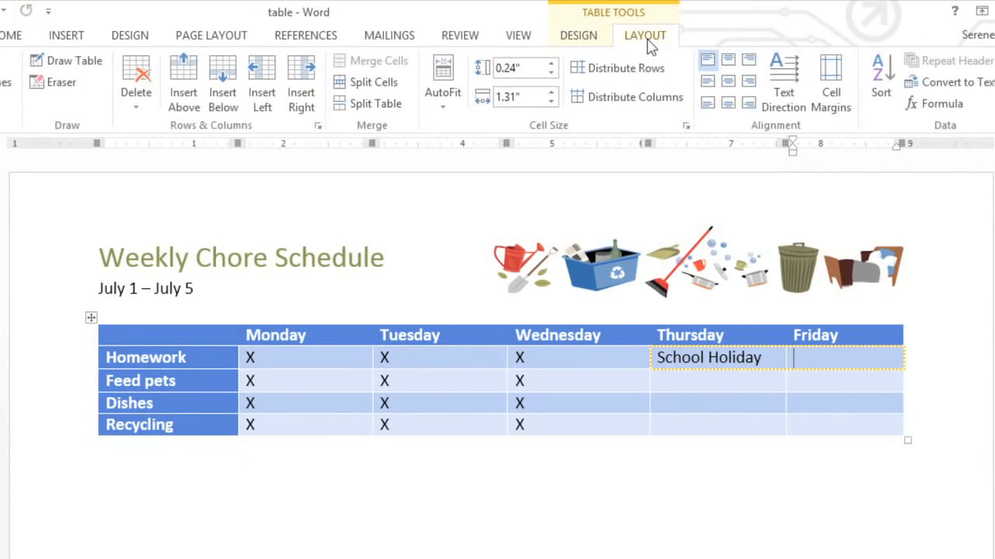
pyautogui.click(554, 426)
pyautogui.moveTo(551, 433); pyautogui.dragTo(544, 529)
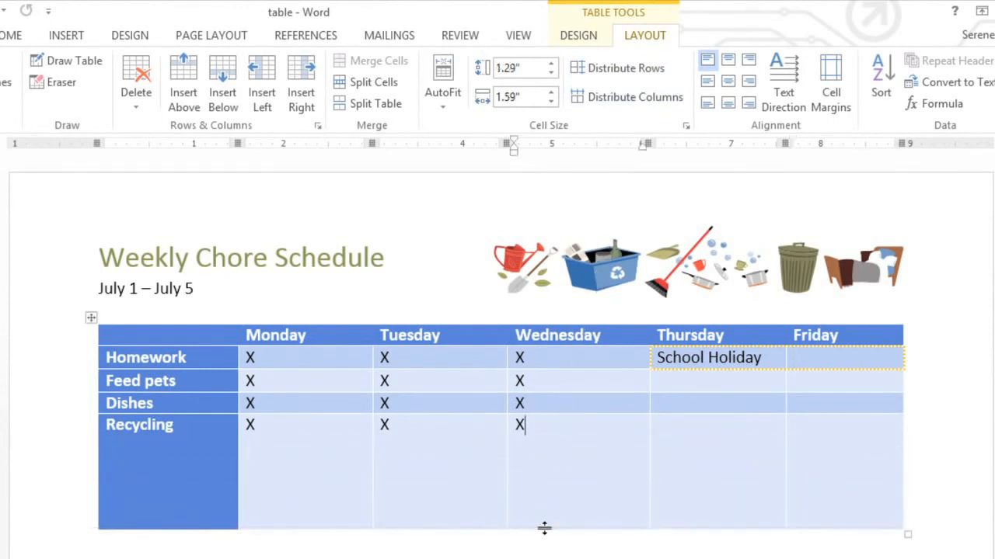
pyautogui.click(597, 83)
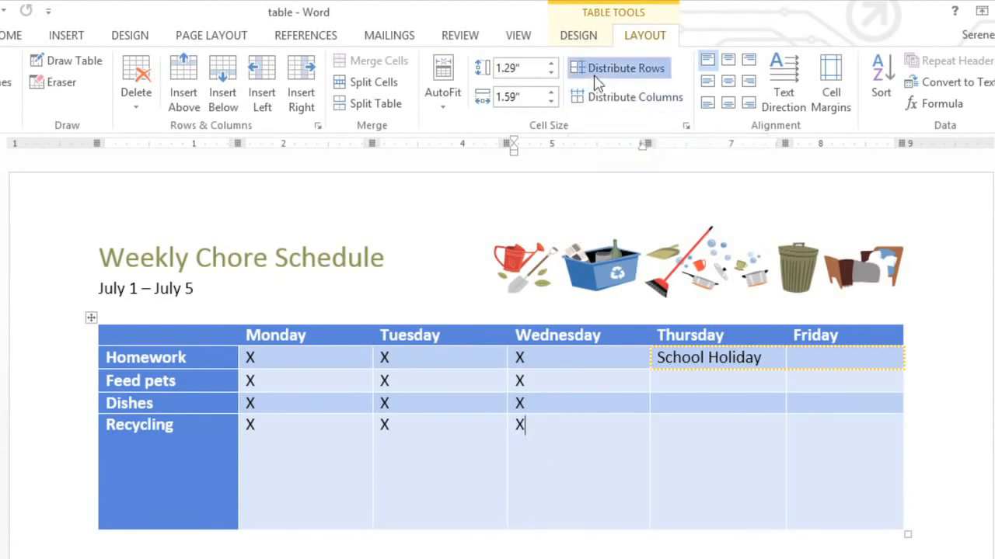